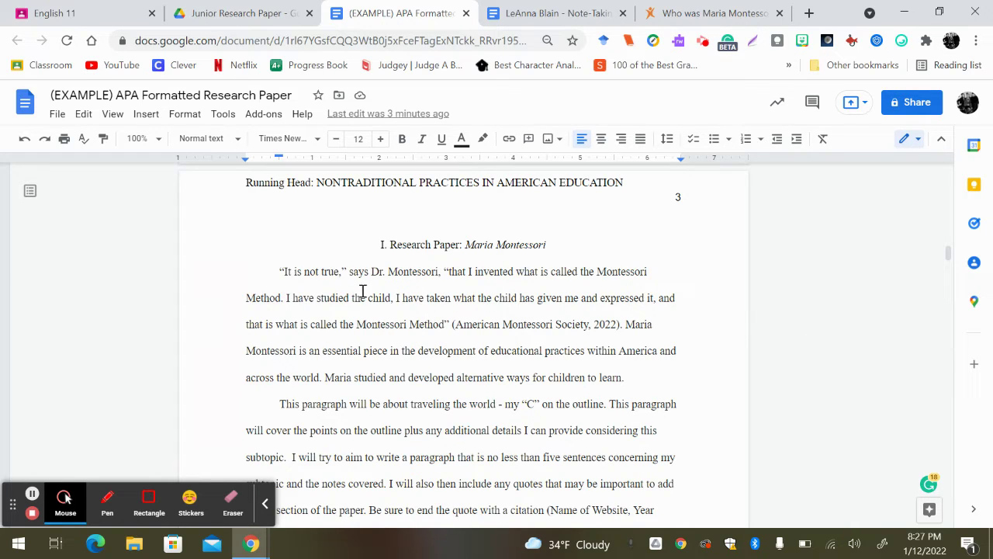
# Review the opening quote's in-text citation and the citation placeholder that closes the "C" paragraph of the research paper
pyautogui.moveTo(275, 272); pyautogui.dragTo(621, 324)
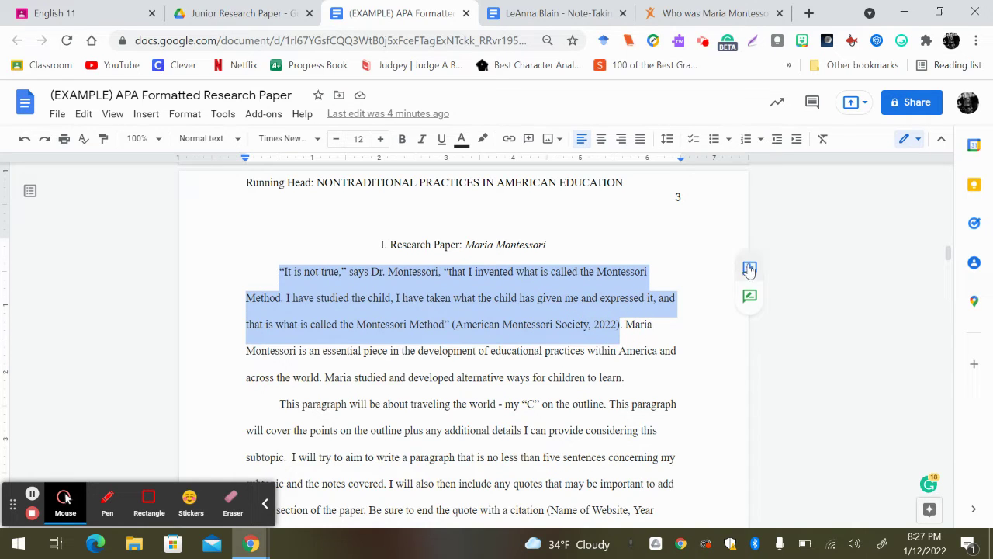
pyautogui.click(665, 333)
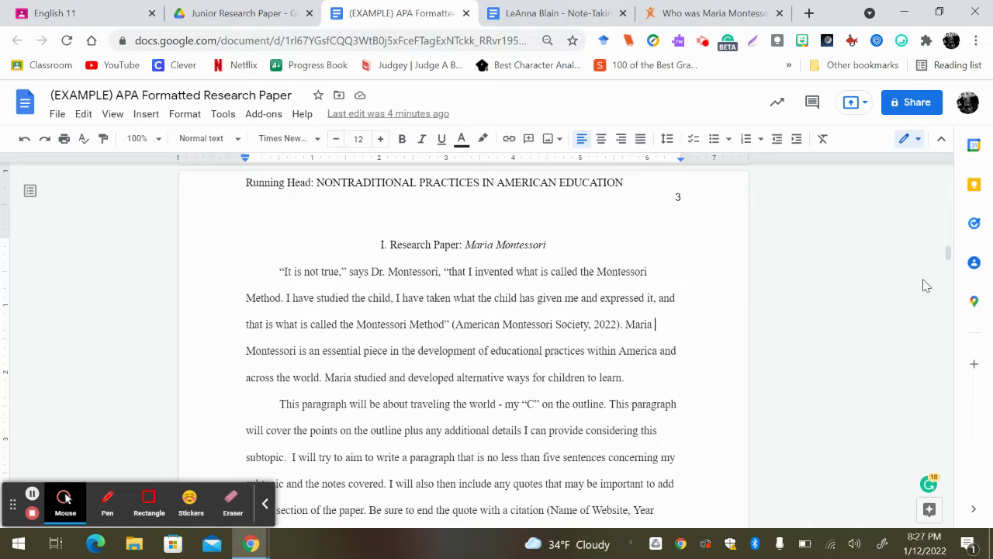
pyautogui.moveTo(949, 253)
pyautogui.mouseDown()
pyautogui.moveTo(951, 268)
pyautogui.moveTo(949, 260)
pyautogui.mouseUp()
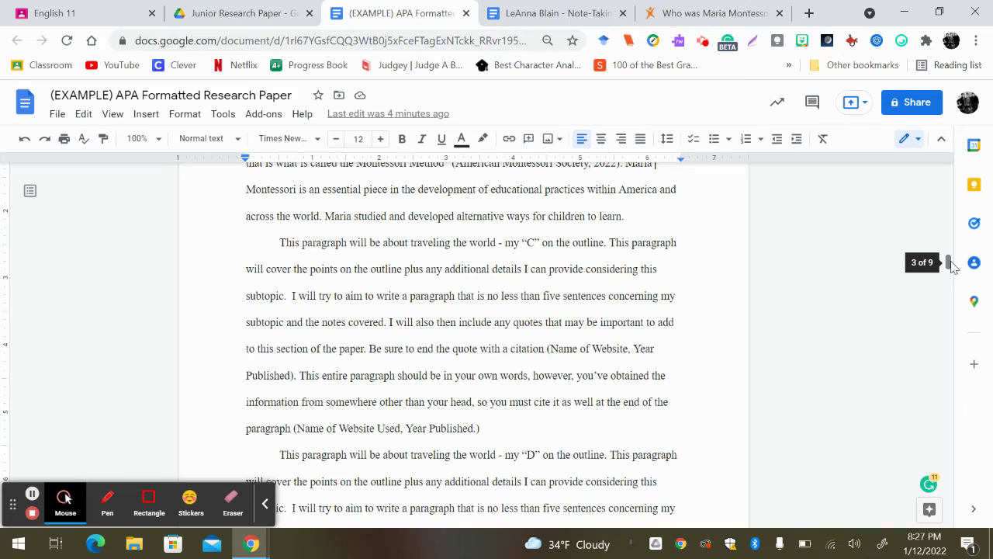
pyautogui.moveTo(951, 265)
pyautogui.mouseDown()
pyautogui.moveTo(949, 254)
pyautogui.moveTo(958, 296)
pyautogui.moveTo(945, 275)
pyautogui.moveTo(951, 266)
pyautogui.mouseUp()
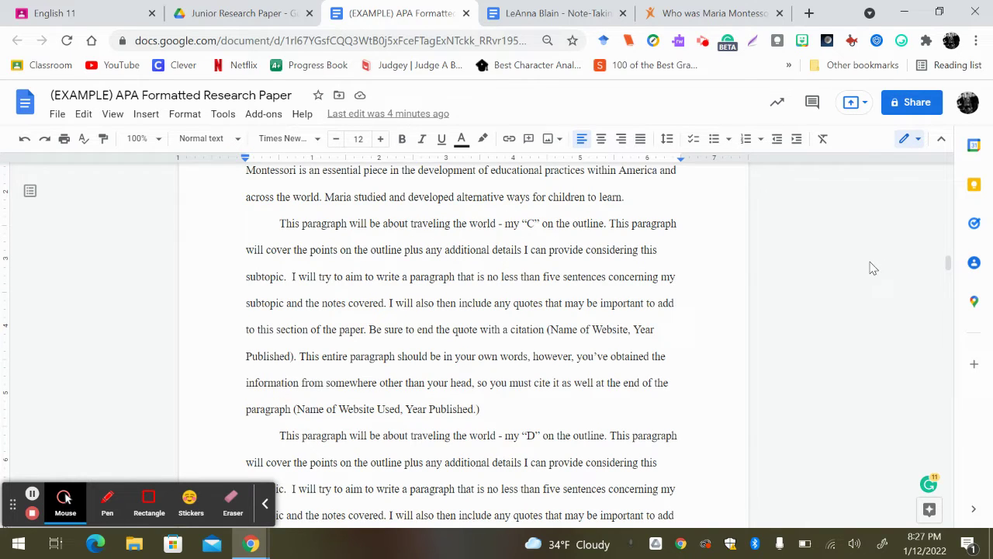
pyautogui.moveTo(281, 223); pyautogui.dragTo(289, 409)
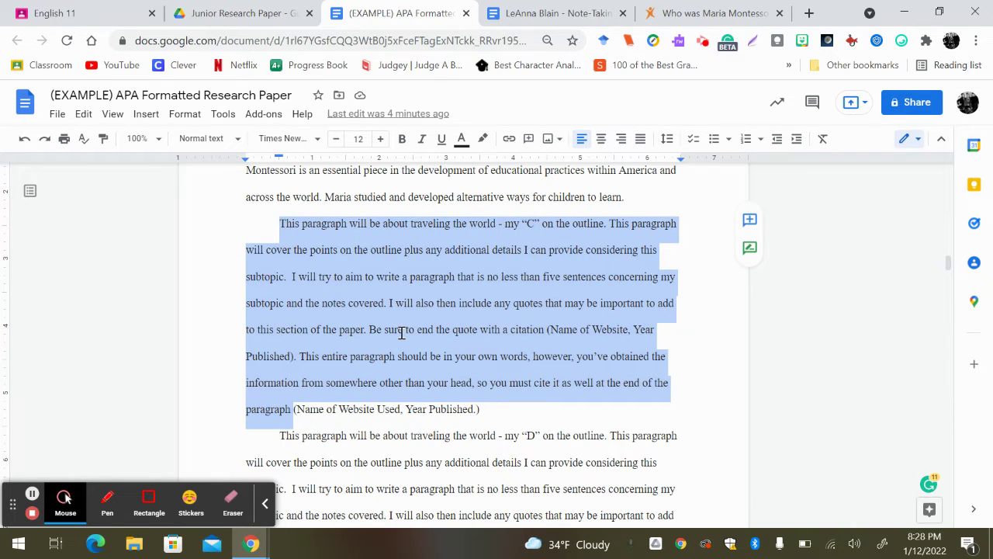
pyautogui.click(497, 411)
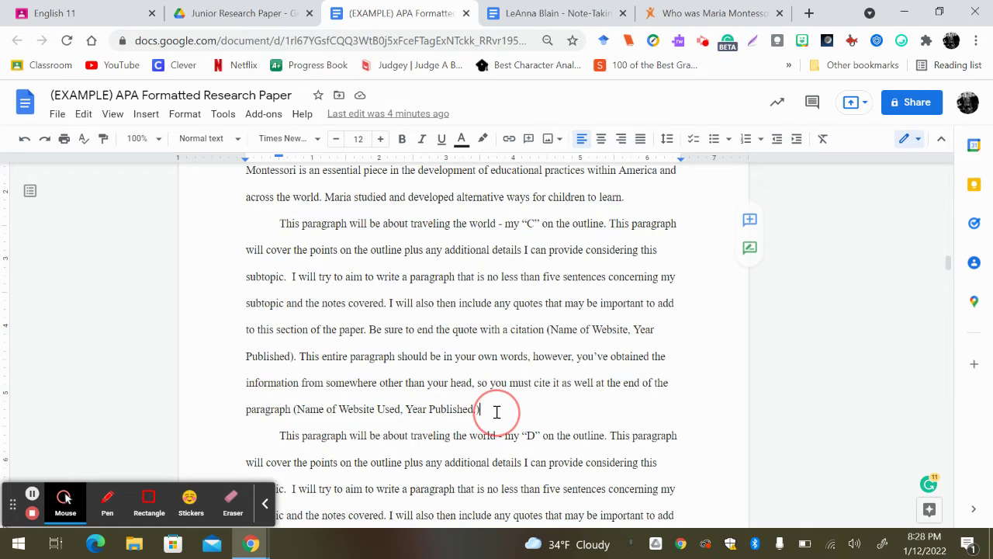
pyautogui.click(294, 410)
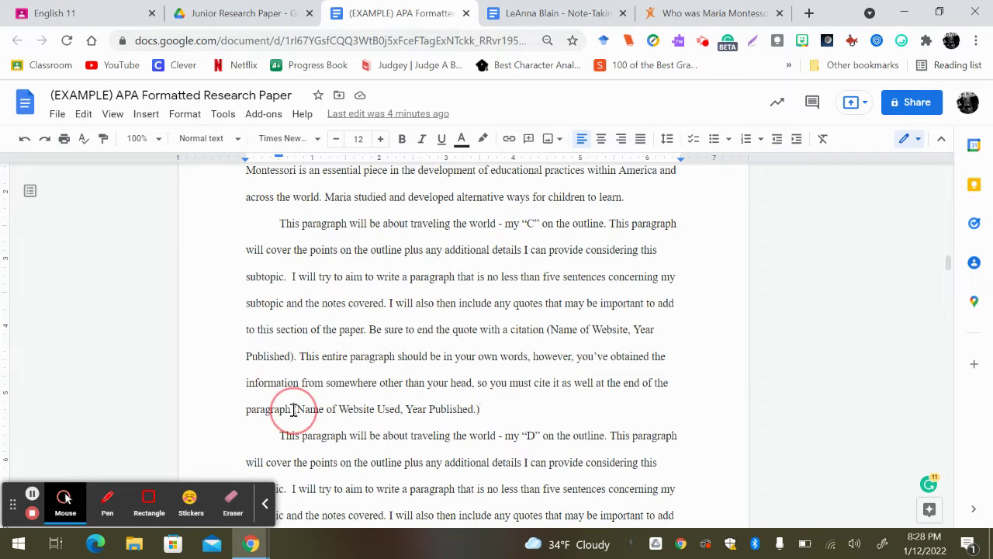
pyautogui.moveTo(293, 410); pyautogui.dragTo(492, 408)
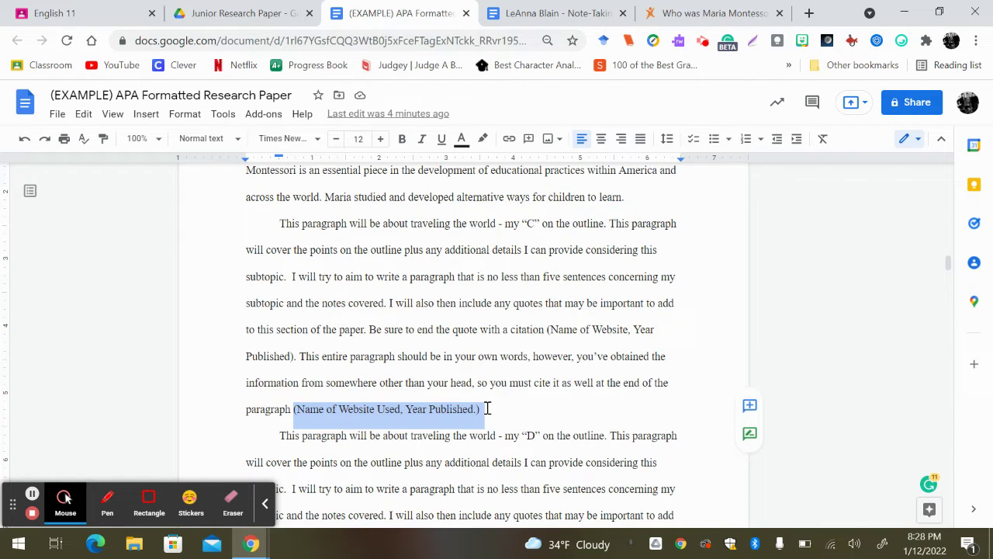
pyautogui.click(486, 408)
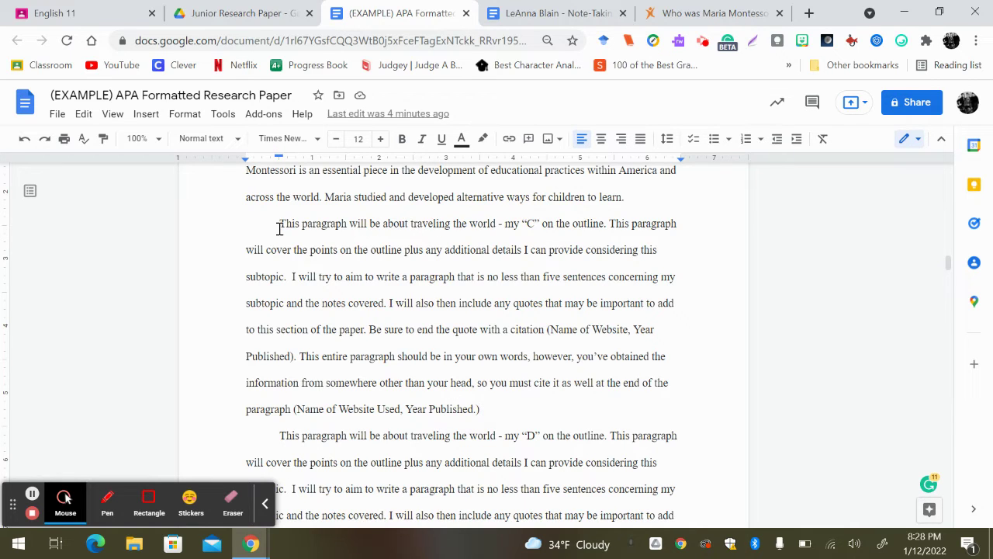
pyautogui.moveTo(279, 197); pyautogui.dragTo(294, 410)
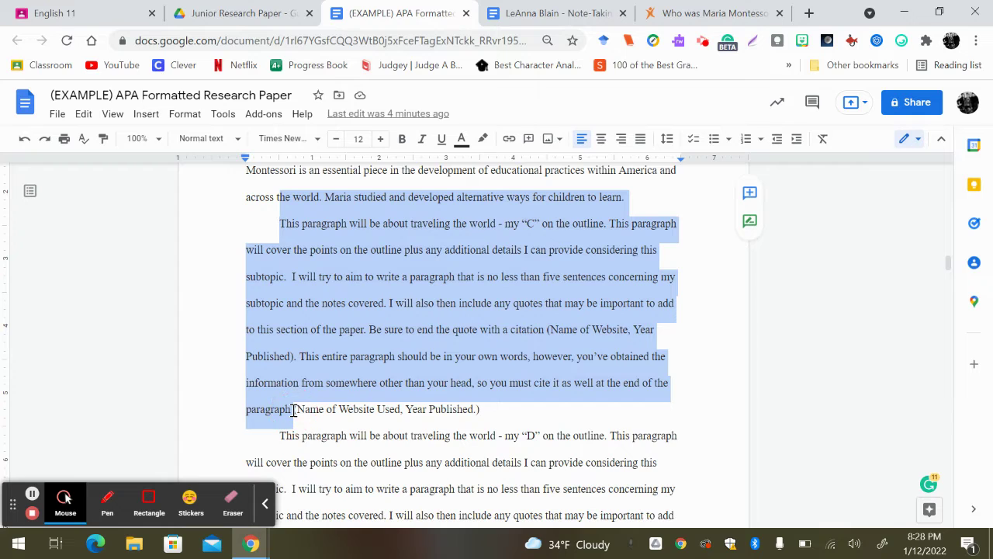
pyautogui.click(491, 409)
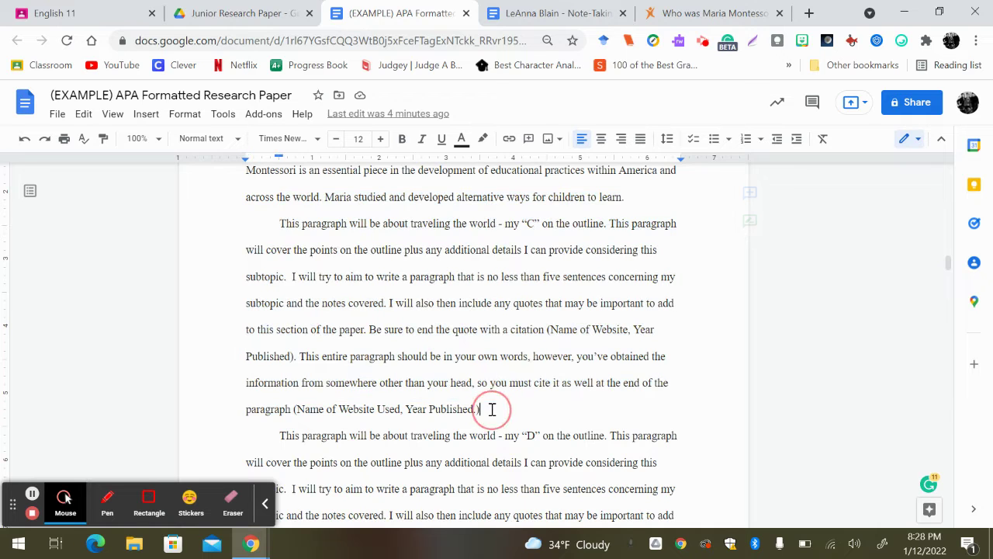
# Check the source website's name and replace "Name of Website Used" at the end of the "C" paragraph with "American Montessori Society"
pyautogui.click(693, 13)
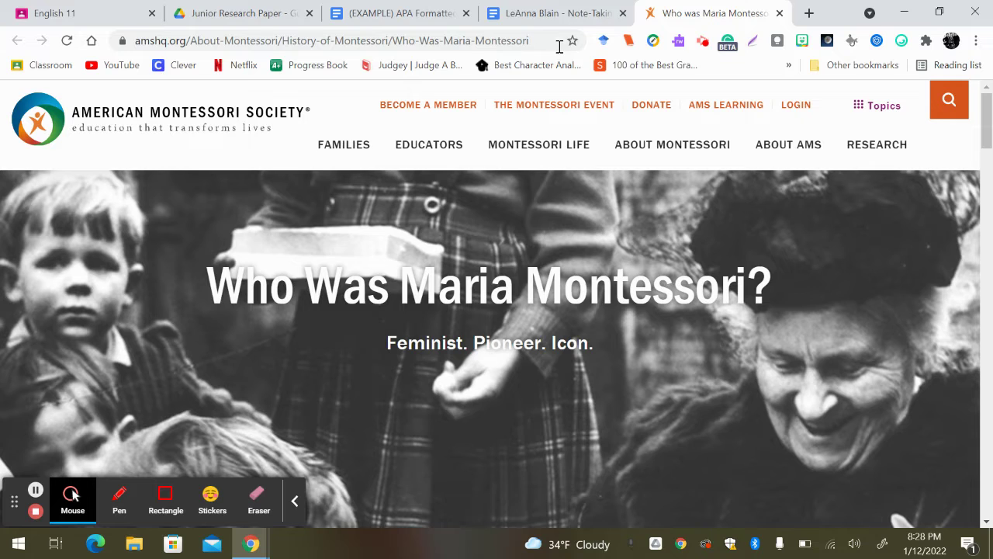
pyautogui.click(403, 14)
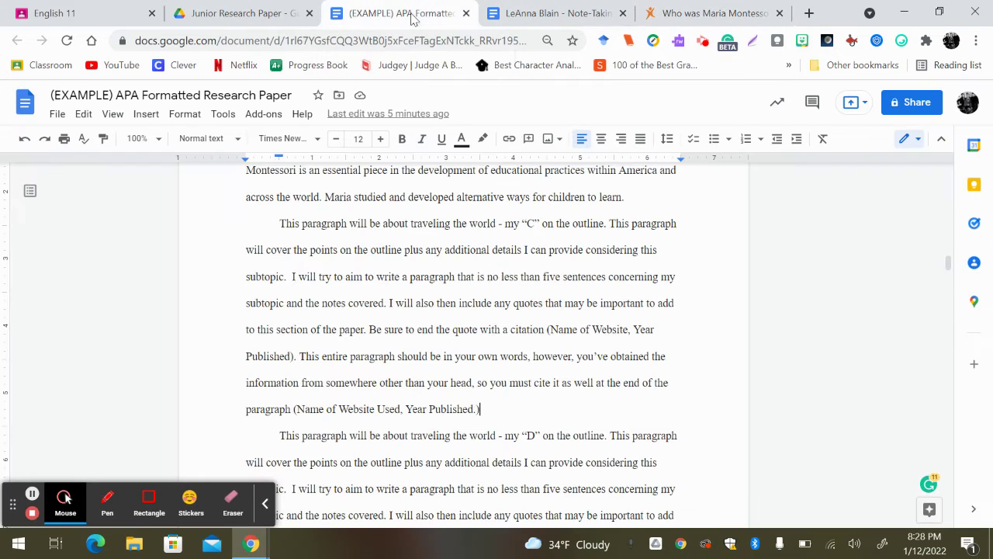
pyautogui.click(299, 411)
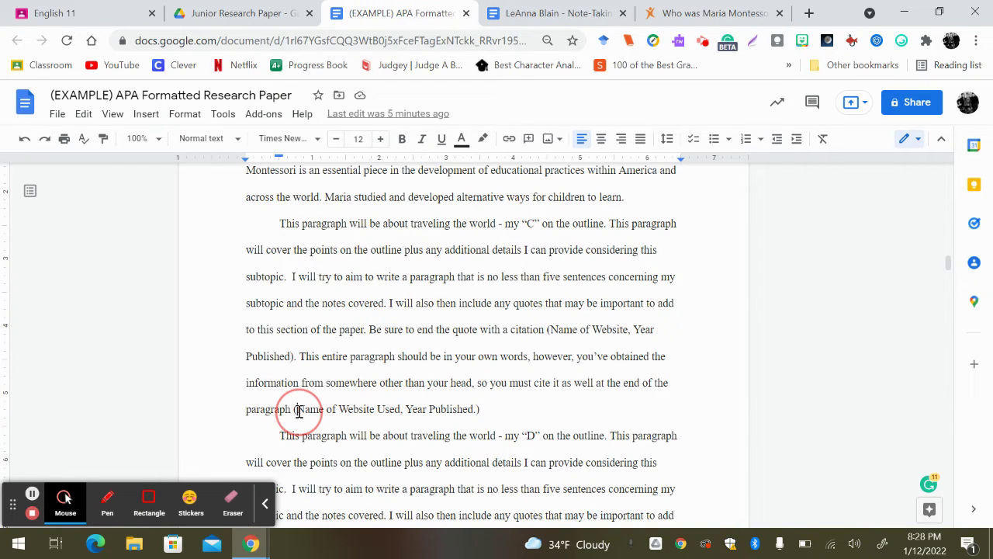
pyautogui.moveTo(299, 412); pyautogui.dragTo(401, 415)
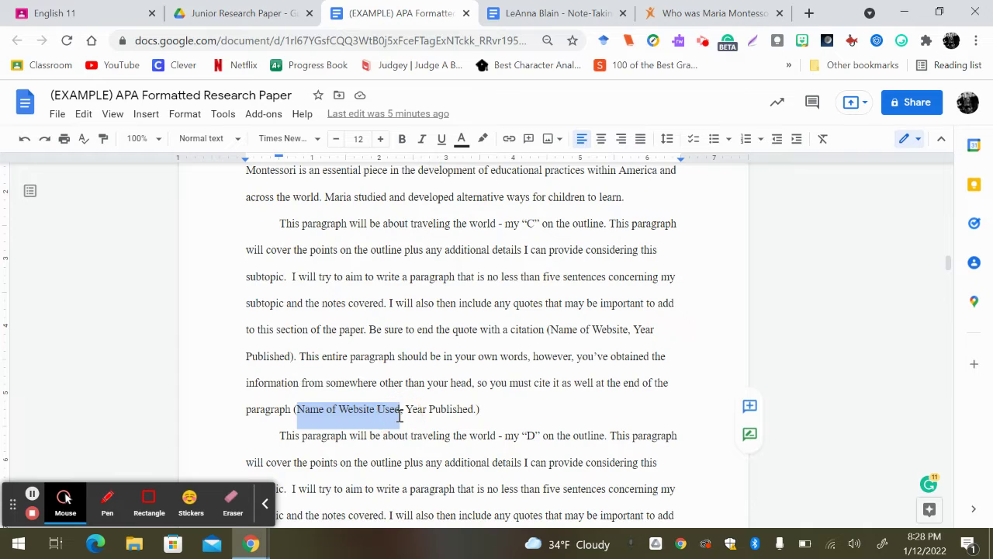
pyautogui.write('American Mot')
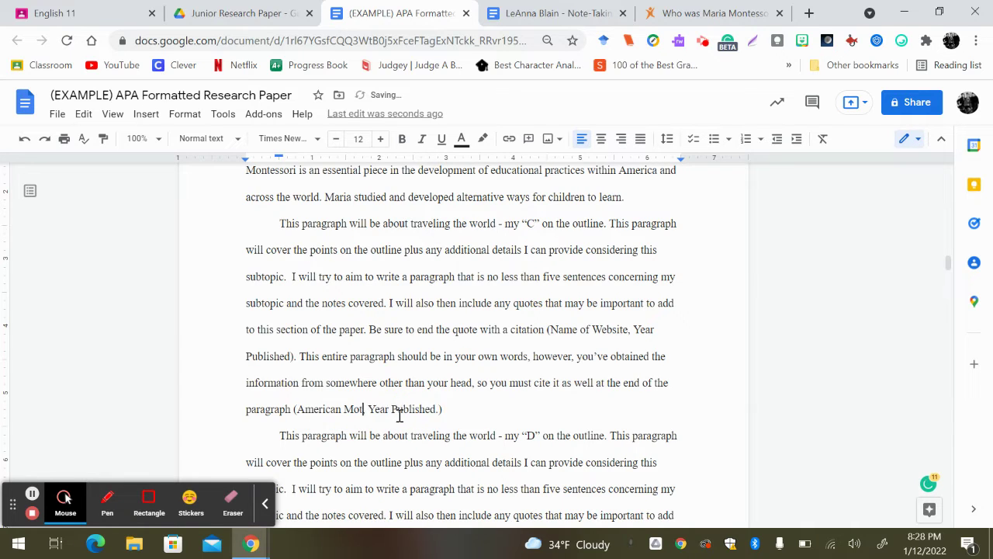
pyautogui.press('BackSpace')
pyautogui.write('ntesso')
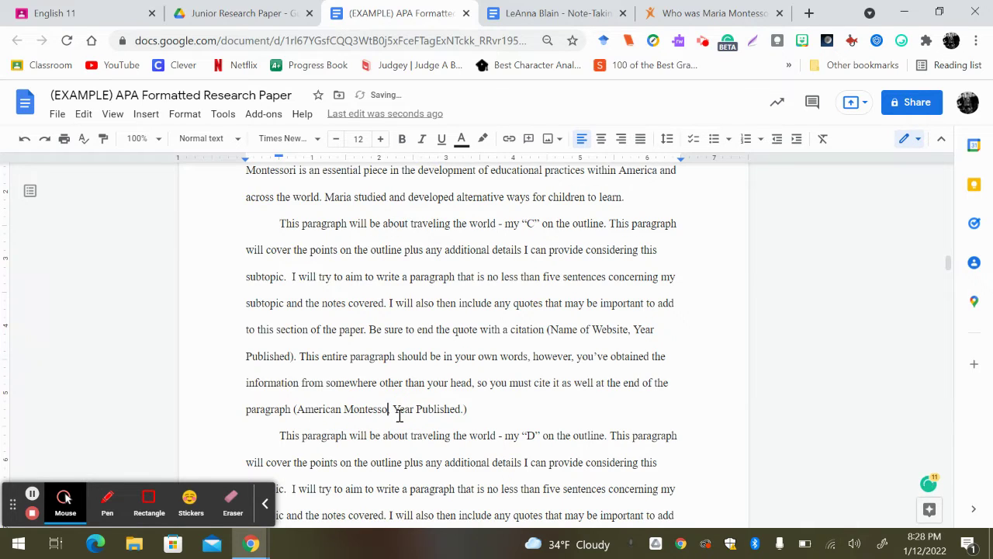
pyautogui.write('ri Soci')
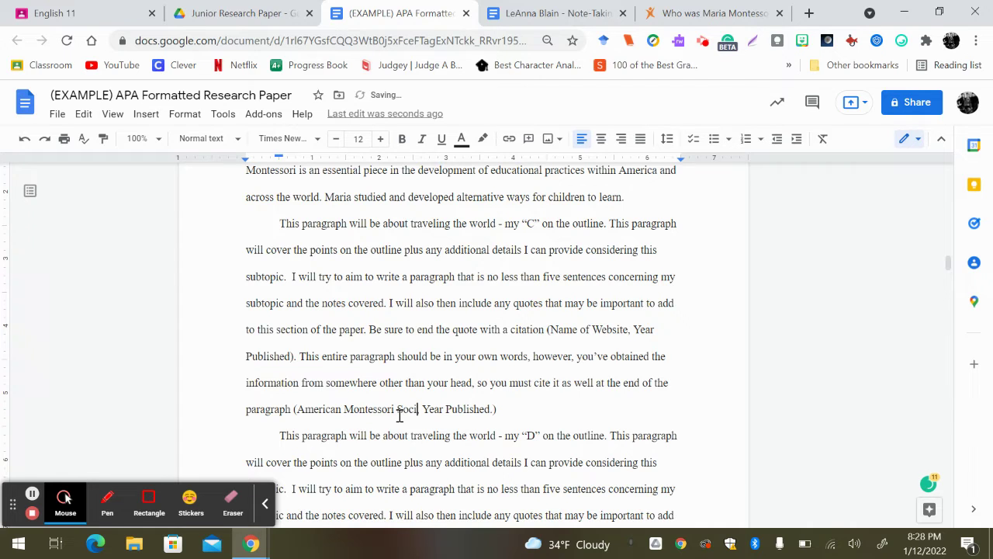
pyautogui.write('ety')
pyautogui.click(440, 444)
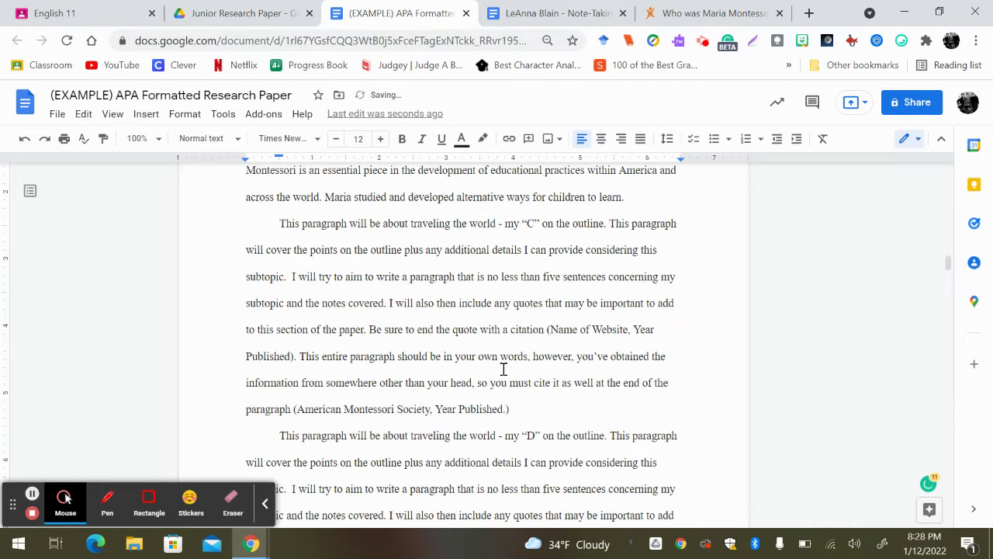
# Look up the copyright year in the footer of the "Who Was Maria Montessori?" web page
pyautogui.click(688, 15)
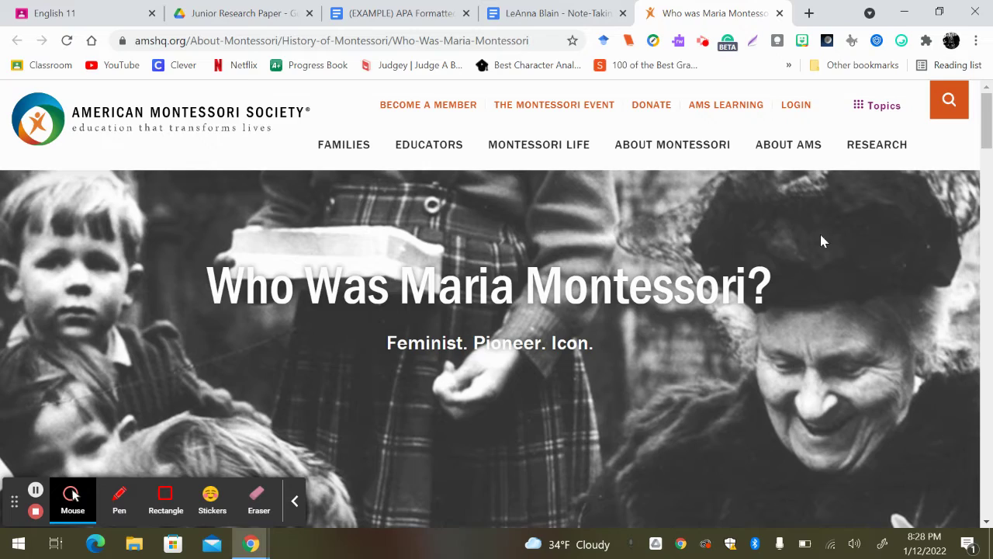
pyautogui.moveTo(986, 136); pyautogui.dragTo(988, 506)
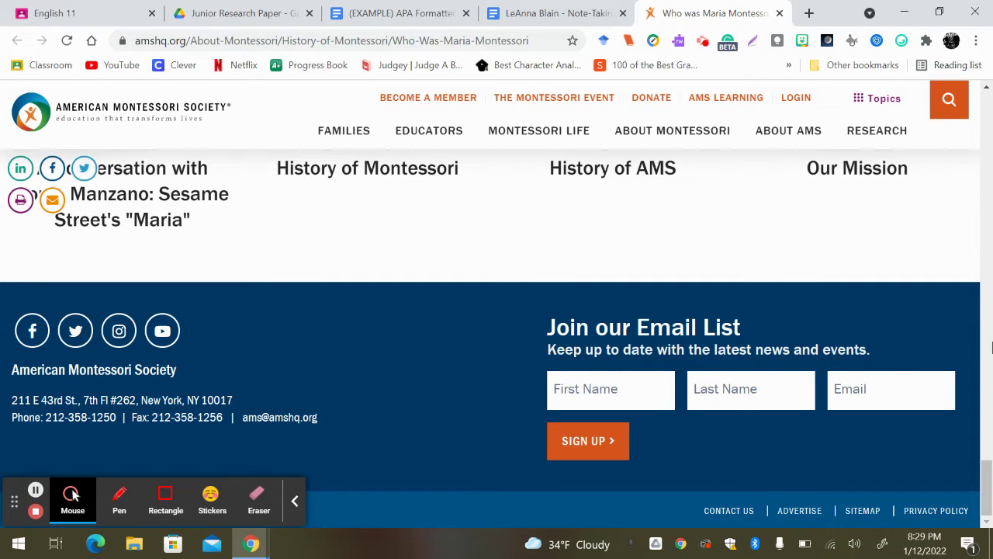
pyautogui.moveTo(985, 476); pyautogui.dragTo(988, 508)
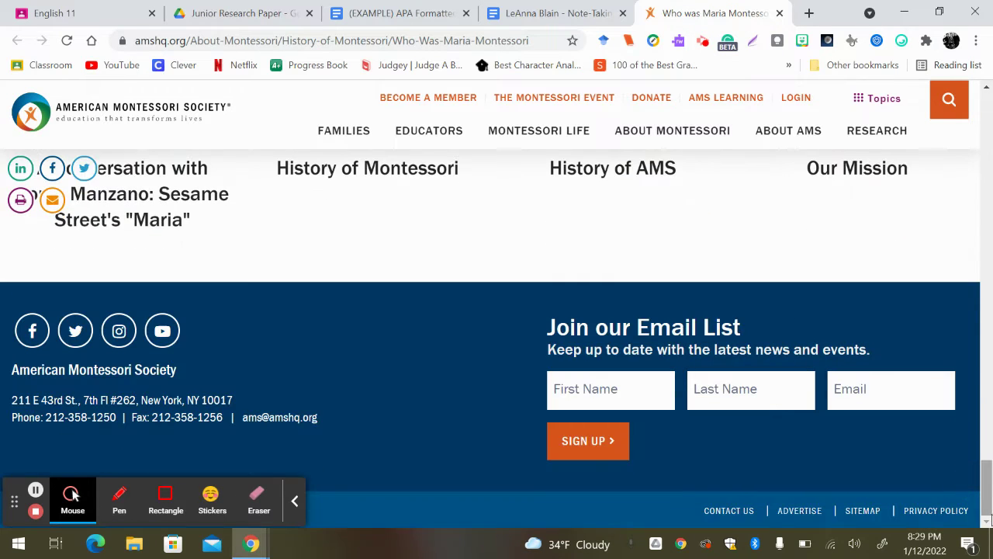
pyautogui.click(295, 503)
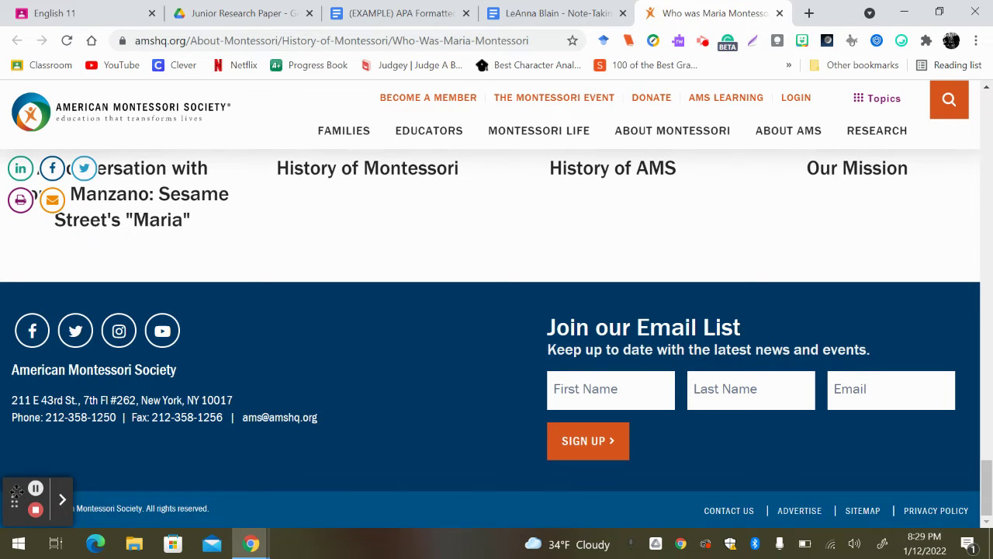
pyautogui.moveTo(37, 491); pyautogui.dragTo(256, 497)
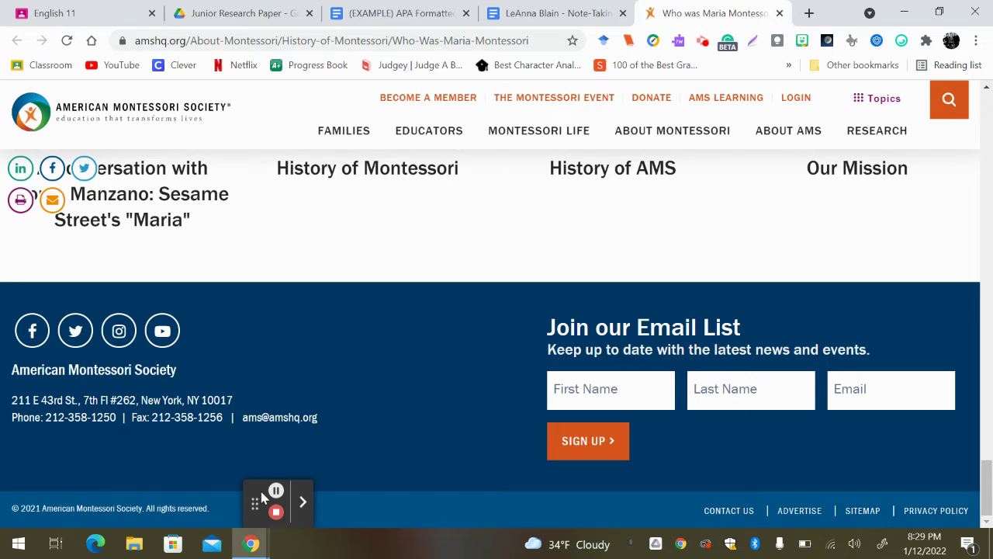
pyautogui.moveTo(255, 503); pyautogui.dragTo(230, 501)
pyautogui.moveTo(149, 487); pyautogui.dragTo(15, 500)
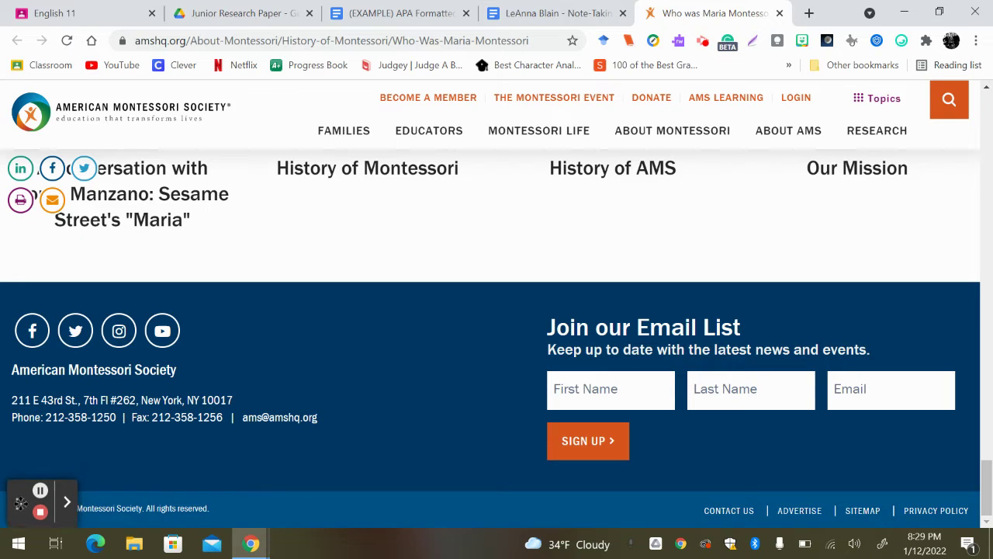
# Back in the example paper, replace "Year Published" in the "C" paragraph's closing citation with 2021
pyautogui.click(396, 13)
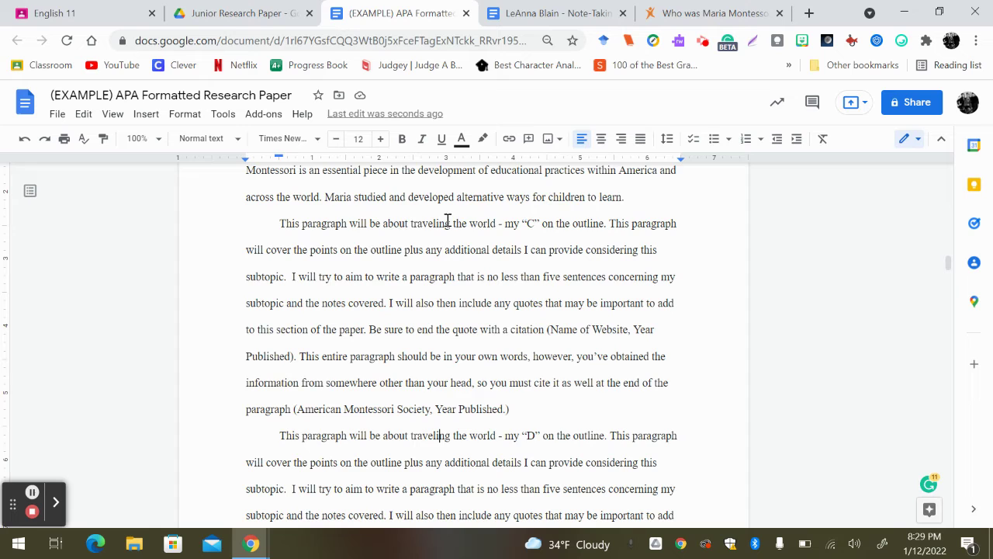
pyautogui.moveTo(437, 408); pyautogui.dragTo(505, 407)
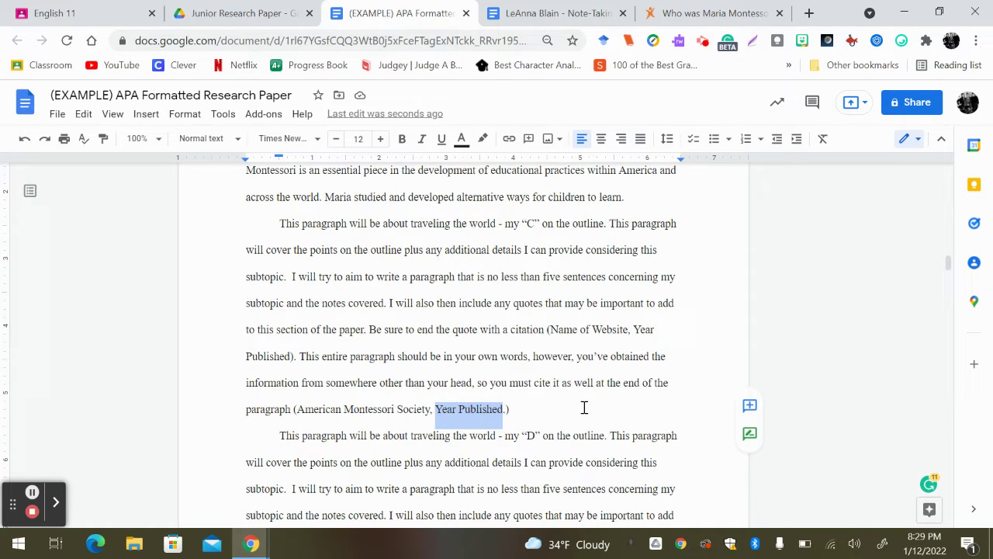
pyautogui.write('2021')
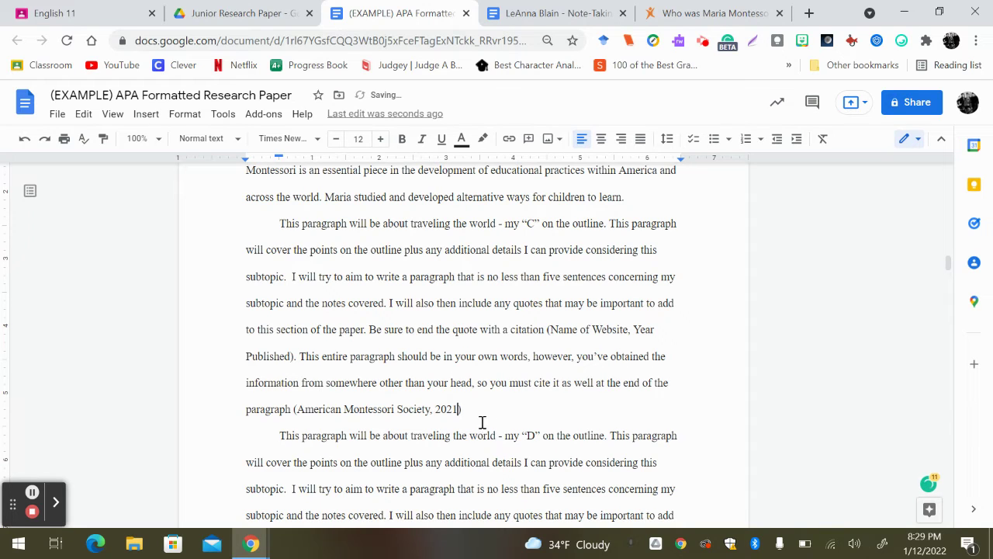
# Add a second citation, "(Wikipedia, 2018)", after the American Montessori Society citation in the "C" paragraph
pyautogui.click(459, 409)
pyautogui.press('BackSpace')
pyautogui.write('(Wikipedia')
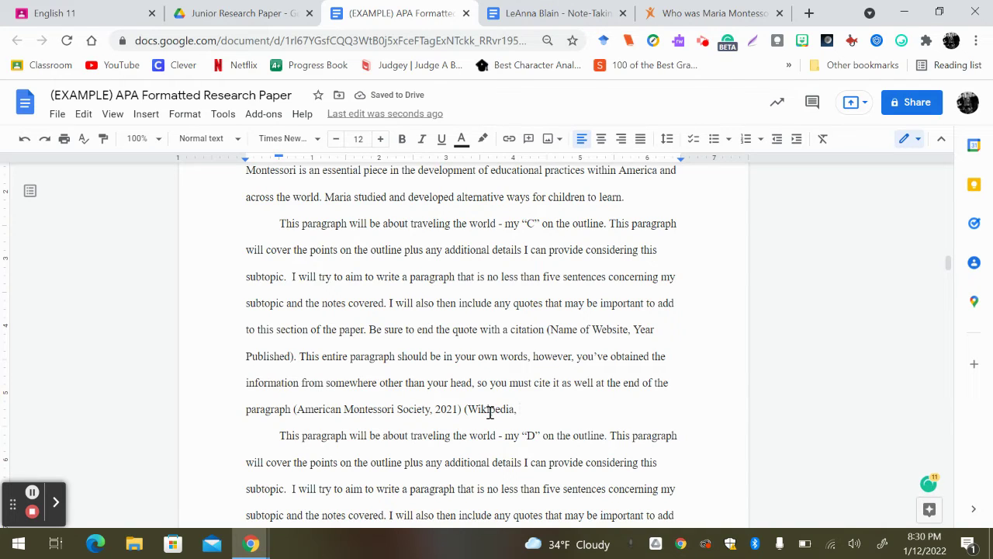
pyautogui.write(', 2018)')
# Review the "C" paragraph with its two closing citations and the citation placeholders ending the body paragraphs that follow
pyautogui.moveTo(291, 409); pyautogui.dragTo(566, 407)
pyautogui.click(566, 407)
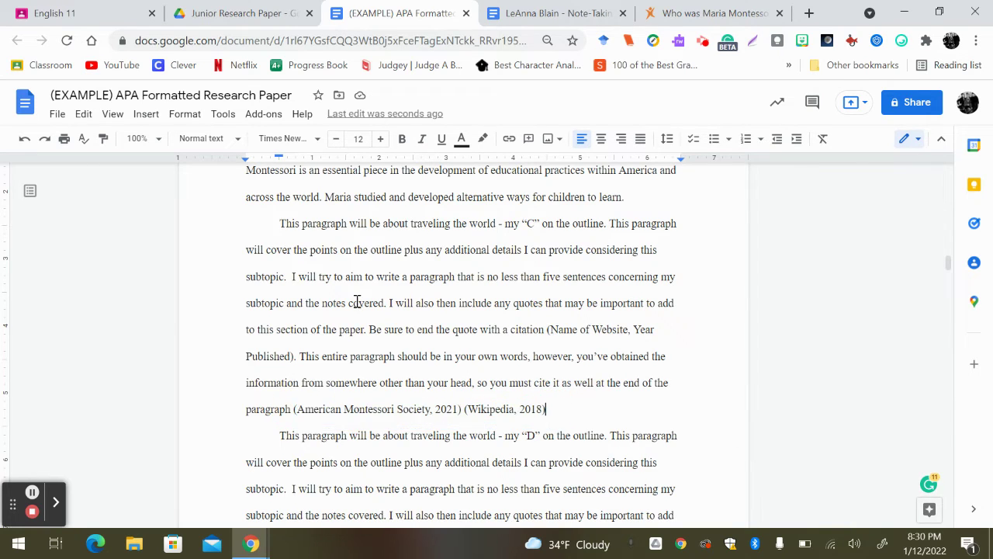
pyautogui.moveTo(279, 223); pyautogui.dragTo(548, 401)
pyautogui.click(554, 408)
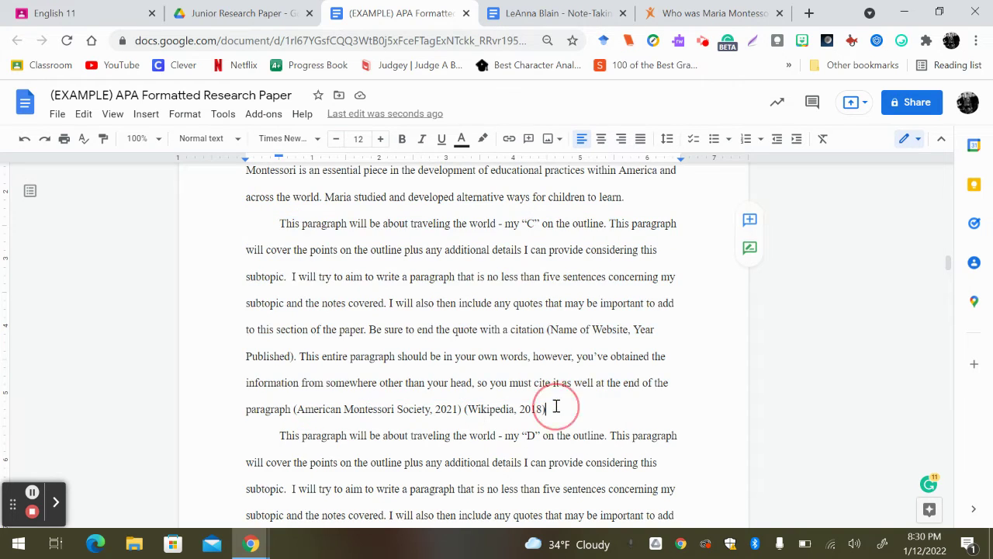
pyautogui.click(948, 263)
pyautogui.click(948, 263)
pyautogui.moveTo(948, 263); pyautogui.dragTo(948, 283)
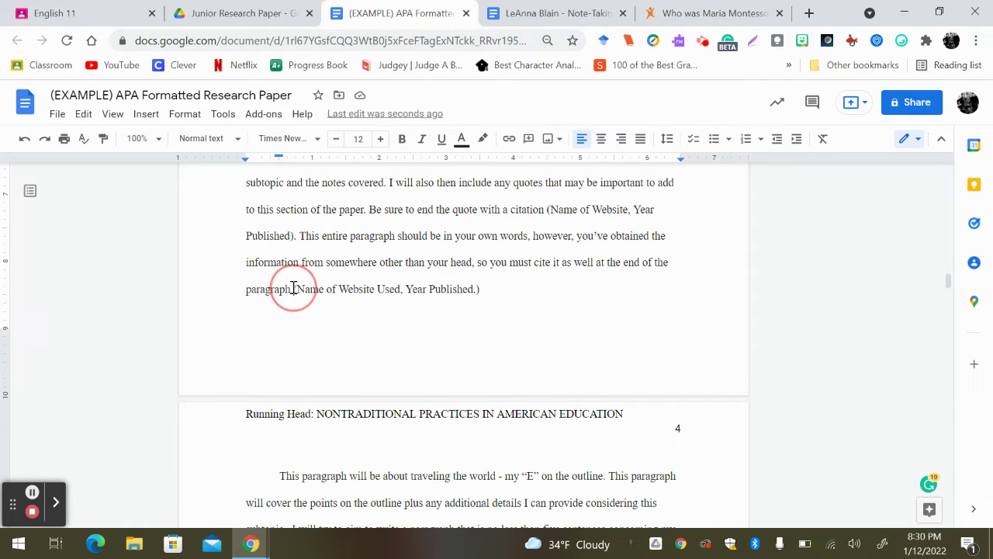
pyautogui.moveTo(293, 289); pyautogui.dragTo(487, 297)
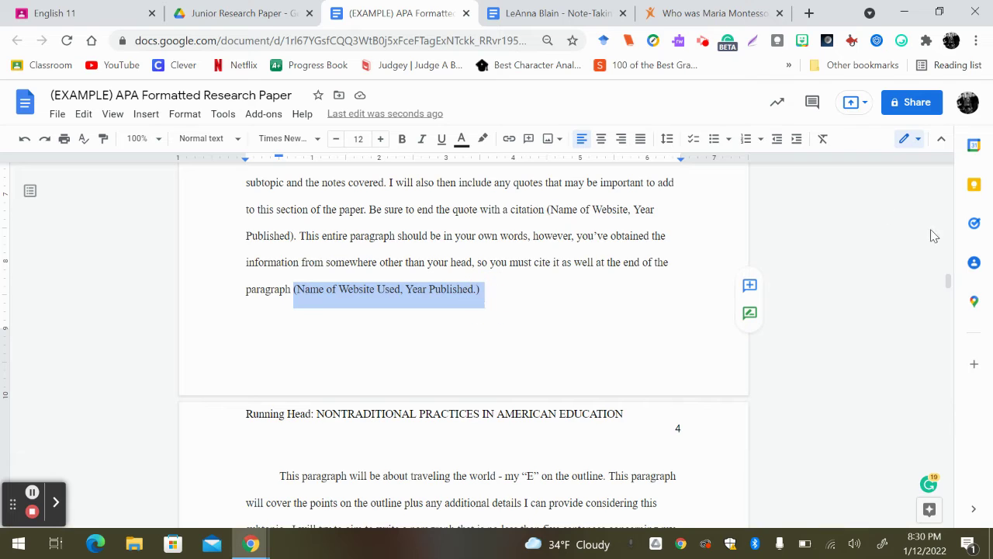
pyautogui.click(951, 285)
pyautogui.moveTo(951, 284); pyautogui.dragTo(948, 301)
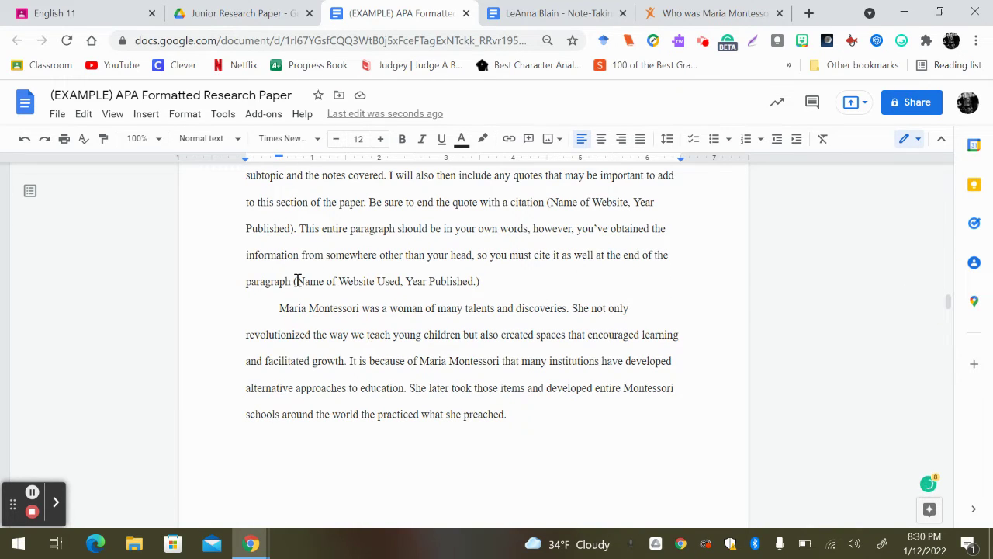
pyautogui.moveTo(295, 281); pyautogui.dragTo(482, 281)
pyautogui.click(512, 284)
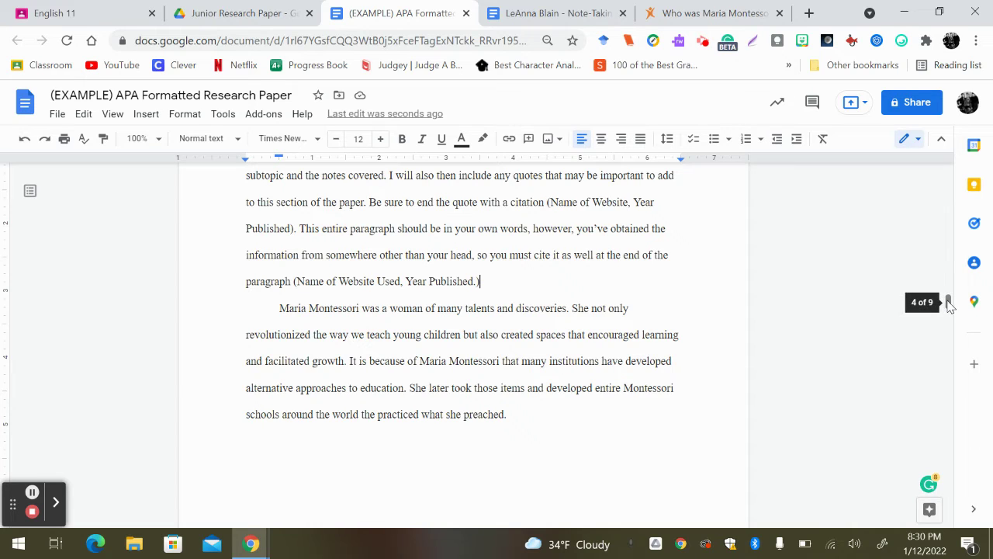
# Correct "the practiced" to "that practiced" in the last sentence of the concluding Maria Montessori paragraph
pyautogui.moveTo(949, 303); pyautogui.dragTo(949, 309)
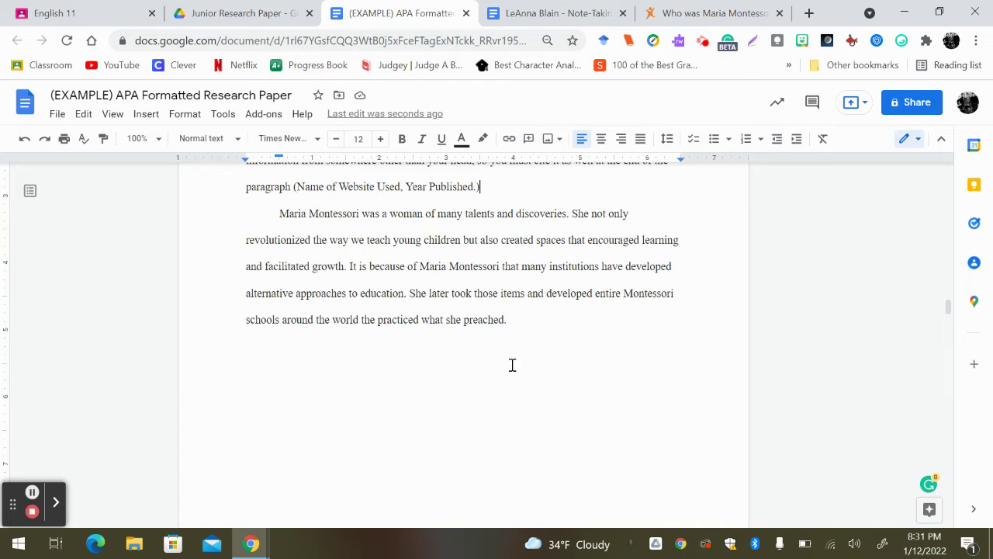
pyautogui.click(372, 320)
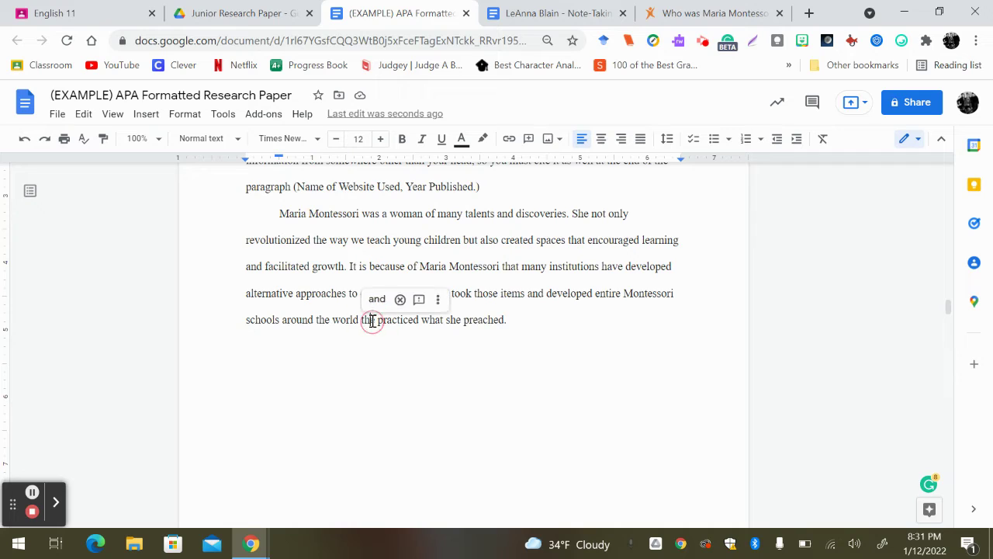
pyautogui.press('Delete')
pyautogui.write('at')
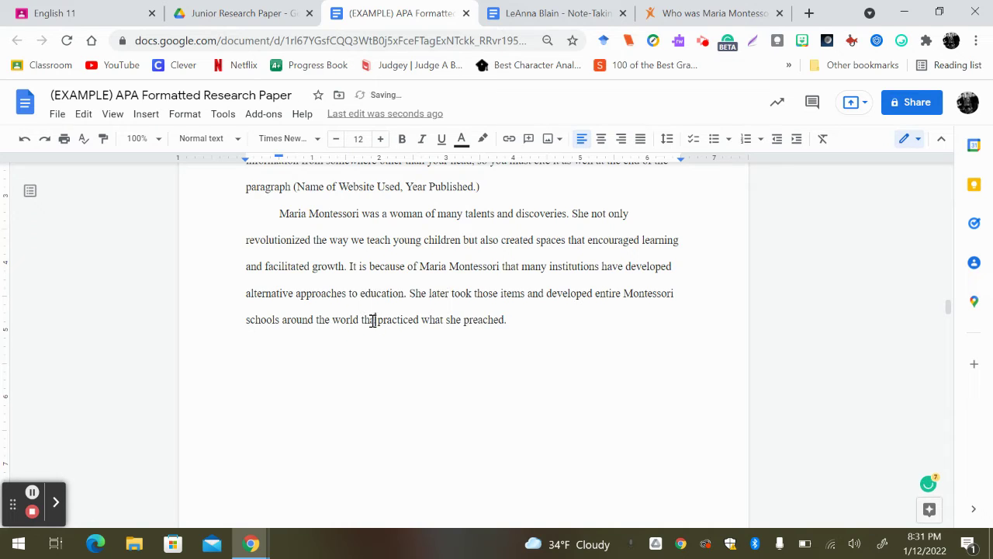
pyautogui.click(532, 317)
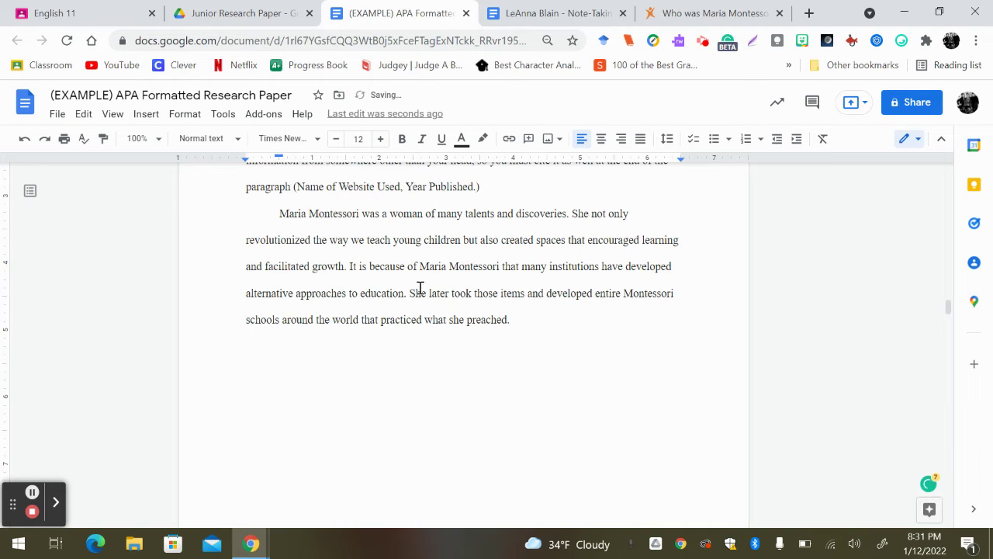
# Highlight the words "Montessori schools" in the conclusion's last sentence to point out the place being introduced, and clear the selection
pyautogui.click(624, 294)
pyautogui.moveTo(624, 294); pyautogui.dragTo(277, 328)
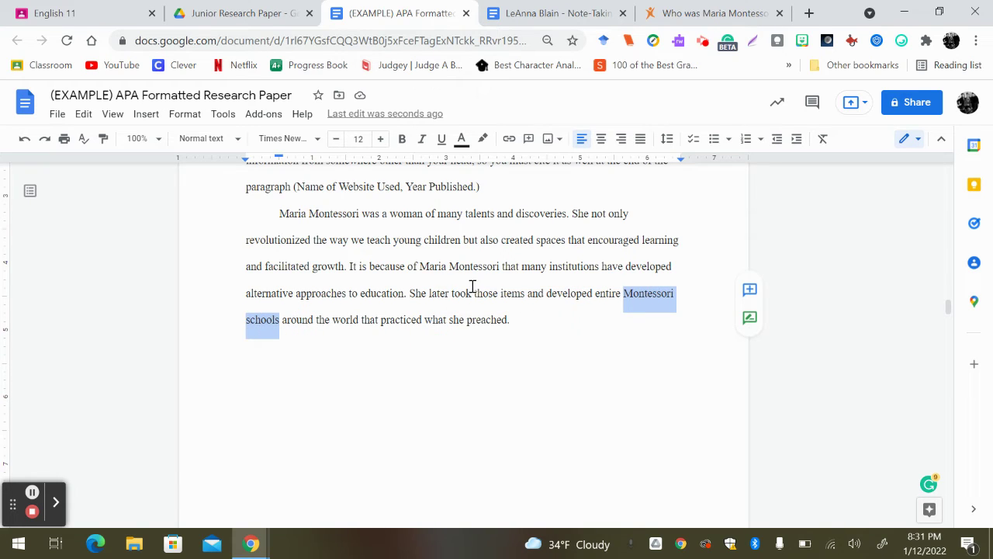
pyautogui.click(540, 321)
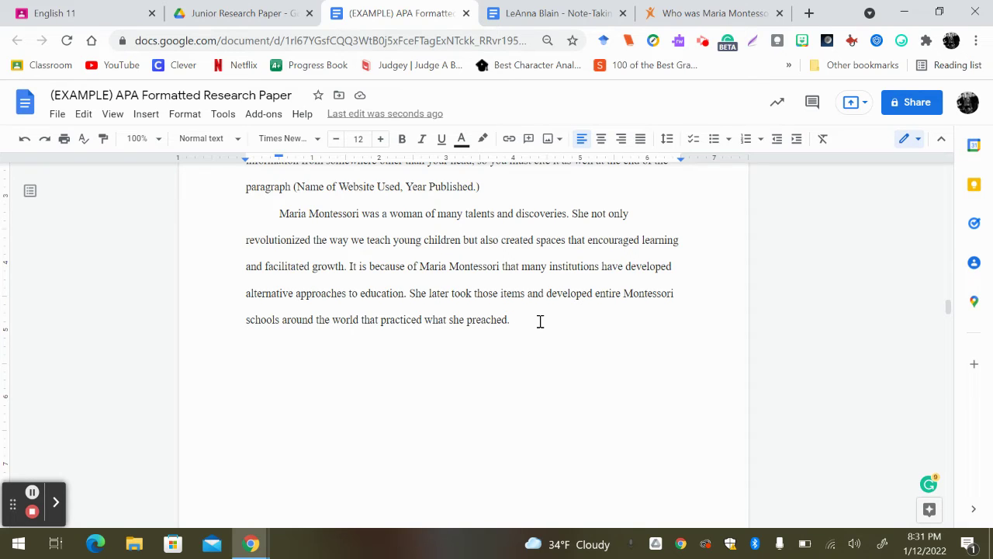
# Delete the blank lines above the "II. Research Paper" heading on page 5
pyautogui.moveTo(948, 307)
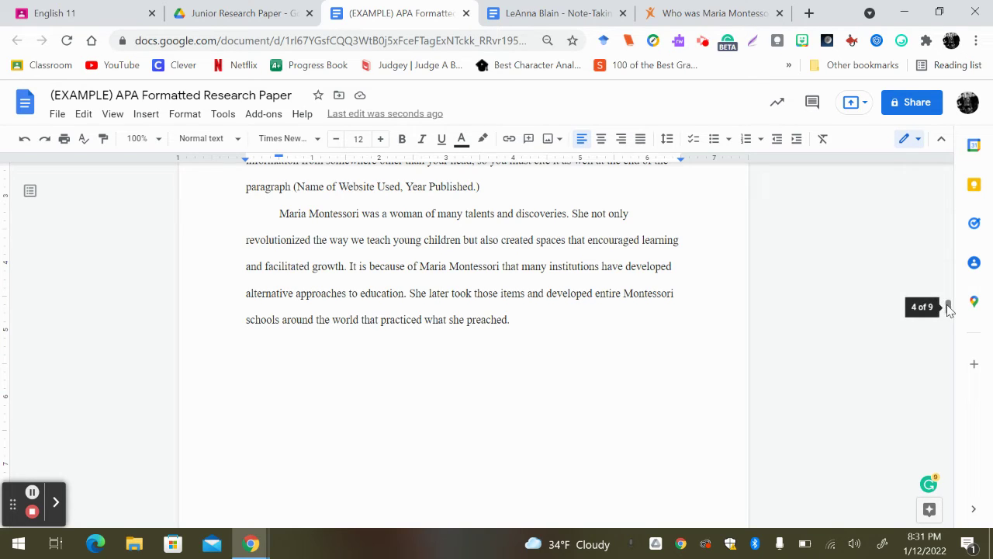
pyautogui.moveTo(948, 307); pyautogui.dragTo(950, 334)
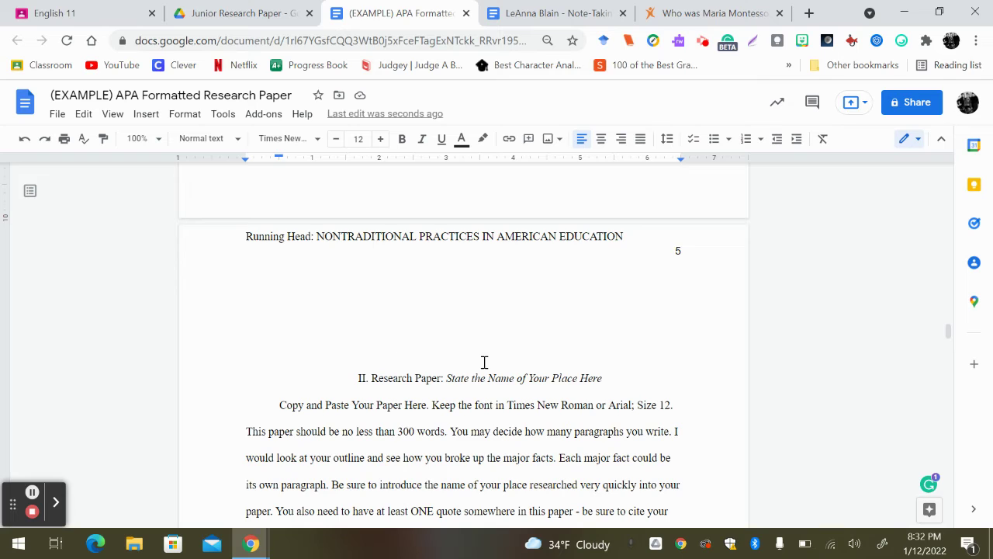
pyautogui.click(415, 355)
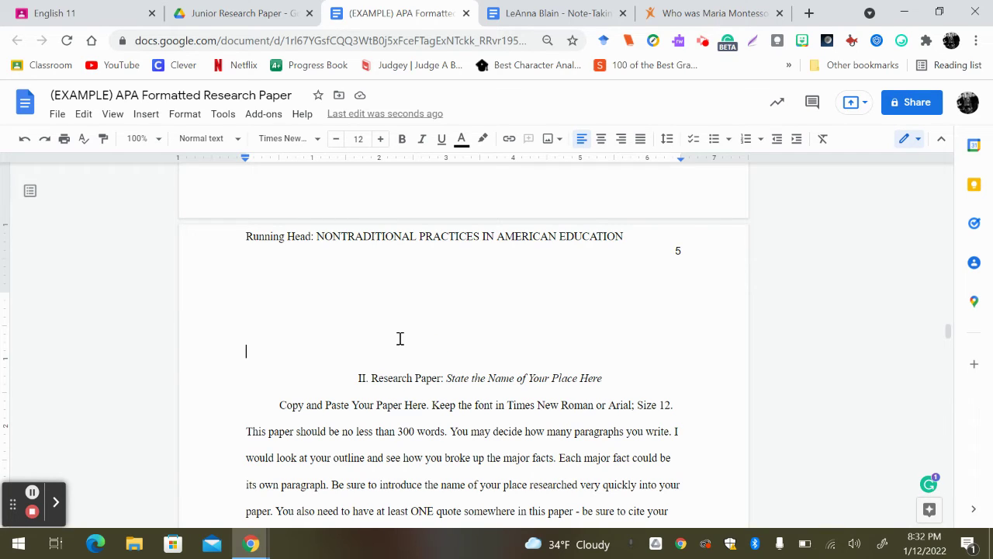
pyautogui.press('BackSpace')
pyautogui.press('BackSpace')
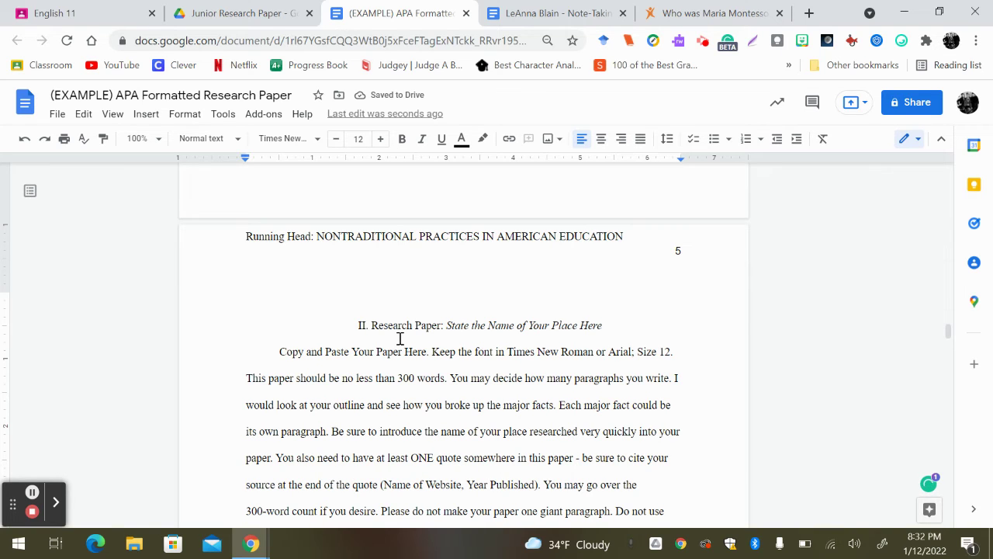
pyautogui.press('BackSpace')
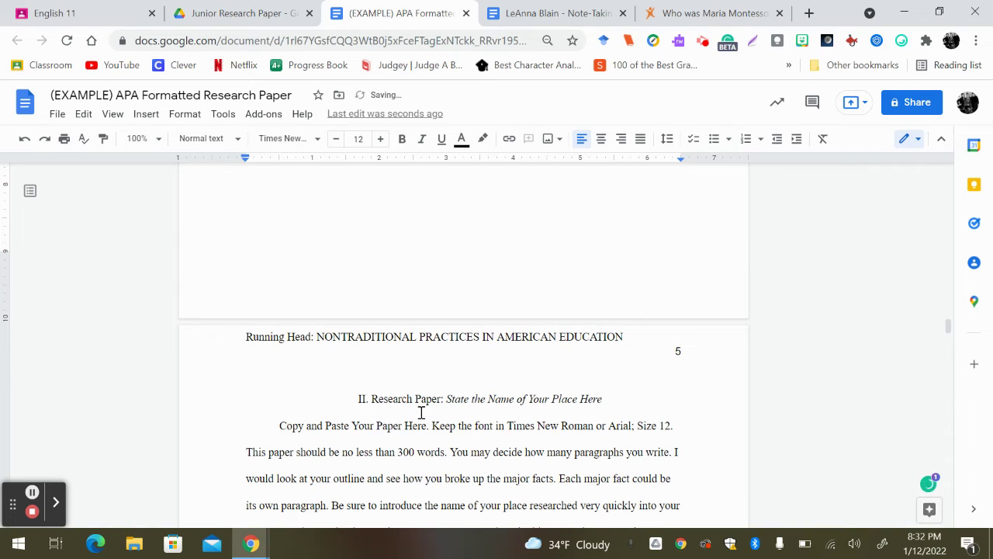
# Replace the italic place-name placeholder in the "II. Research Paper" heading with "Montessori Schools"
pyautogui.moveTo(447, 399); pyautogui.dragTo(608, 399)
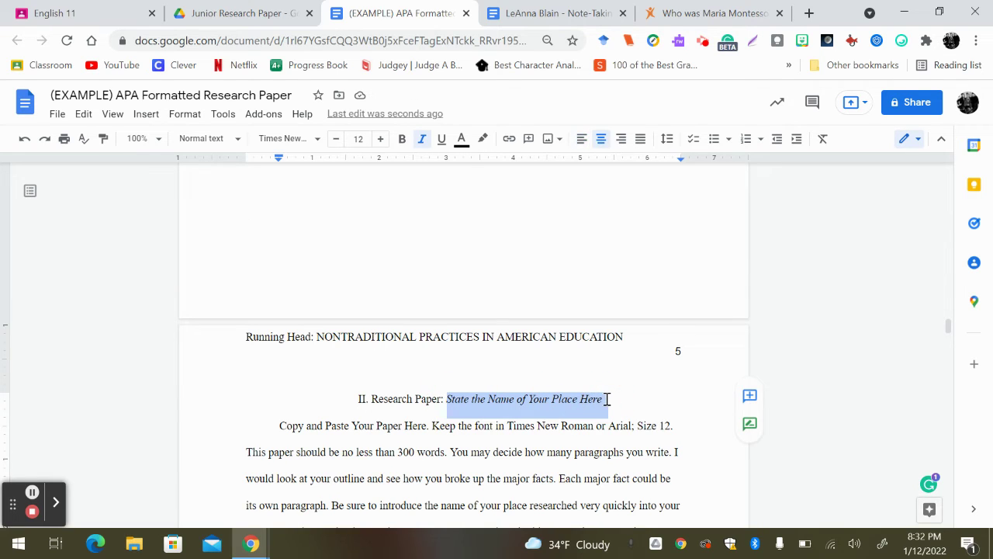
pyautogui.write('Montes')
pyautogui.press('Tab')
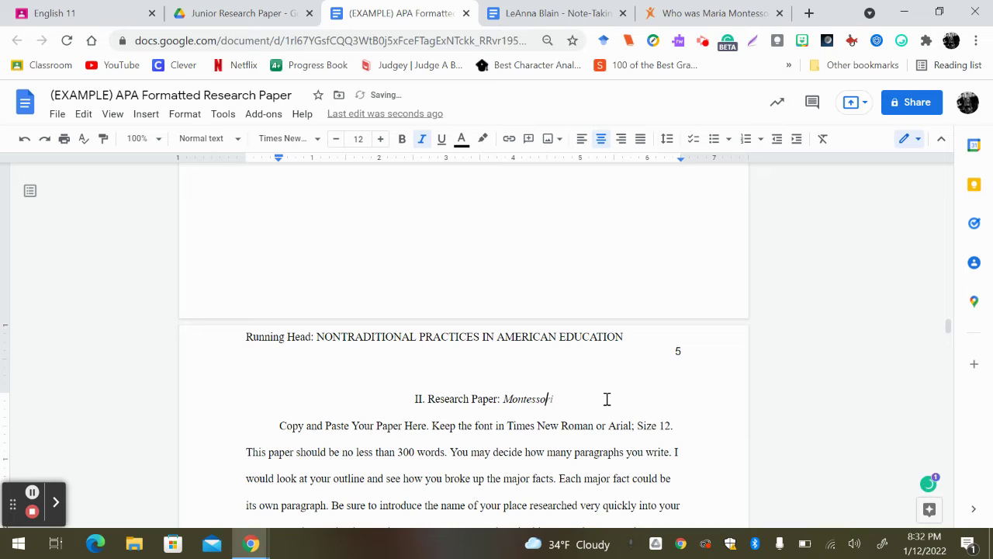
pyautogui.write('Schools')
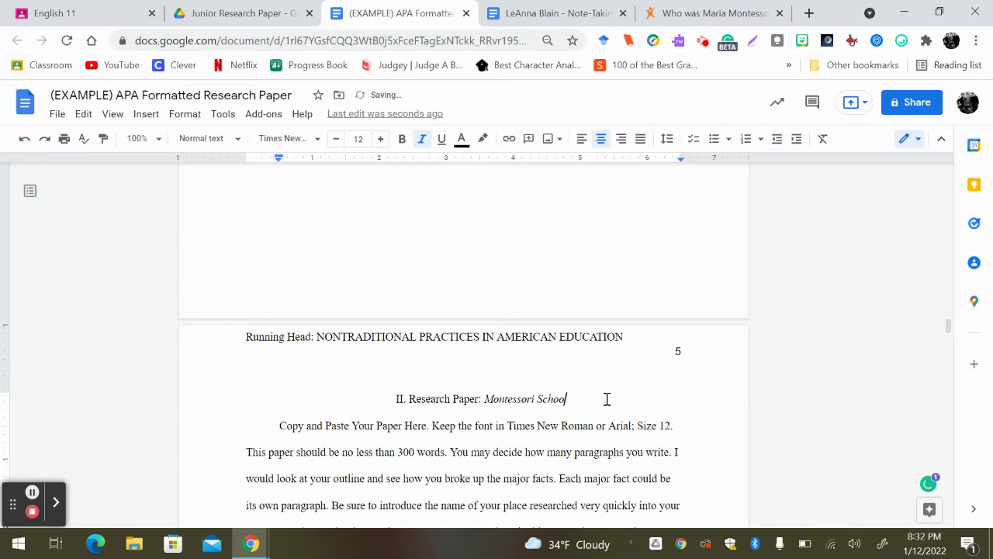
pyautogui.moveTo(544, 544)
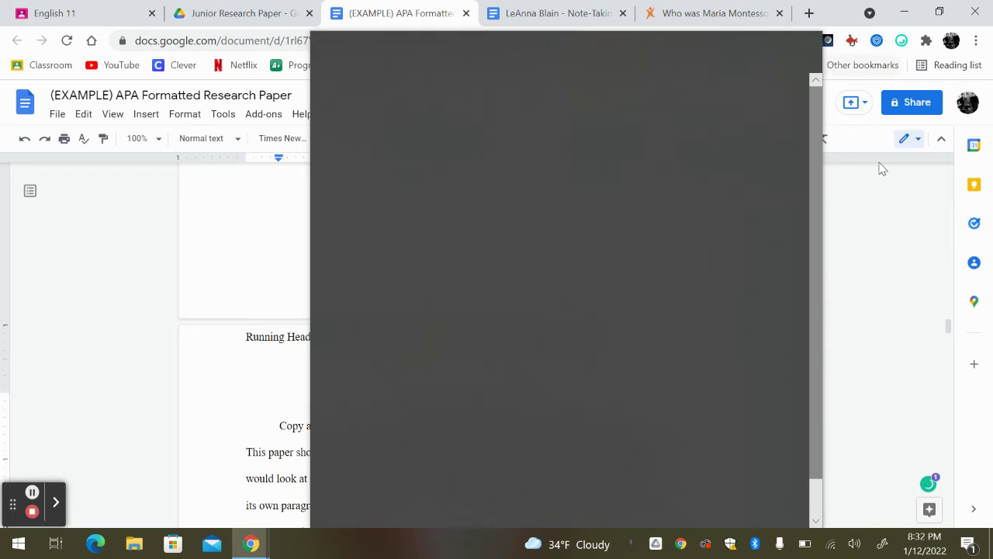
pyautogui.click(883, 207)
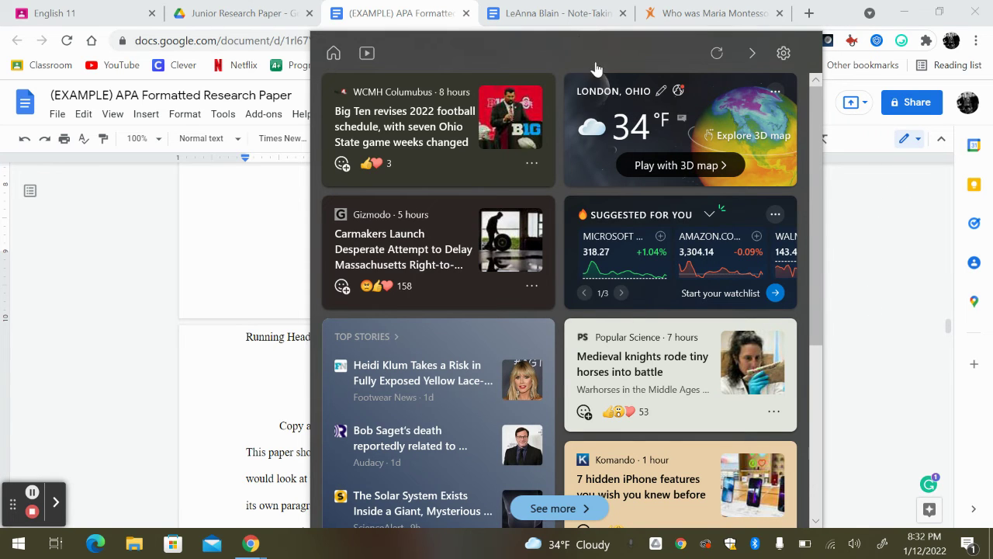
pyautogui.click(752, 56)
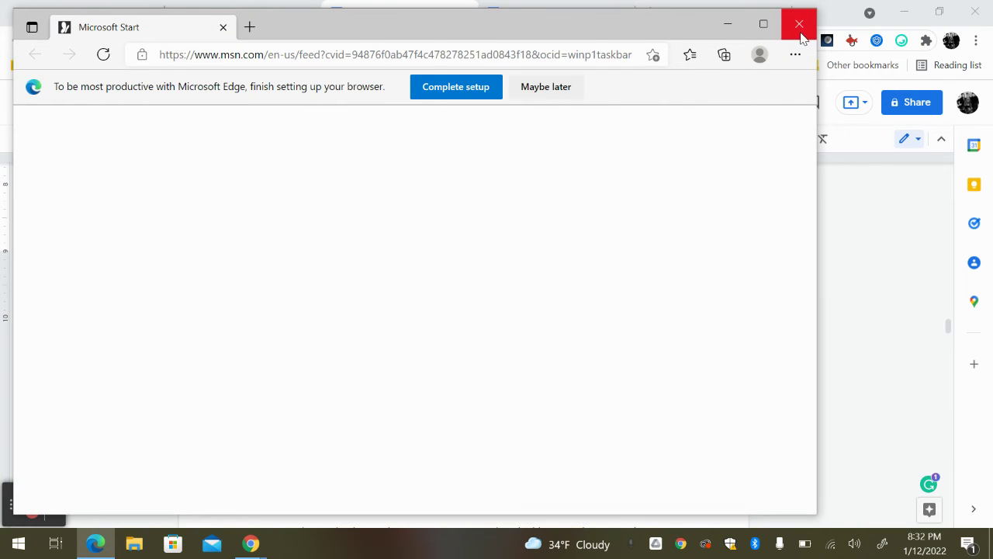
pyautogui.click(799, 24)
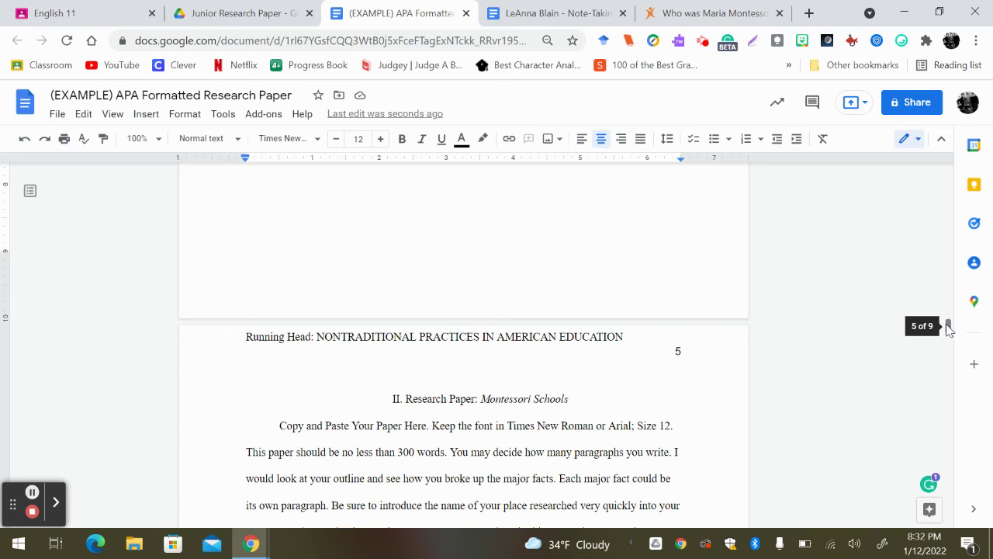
# Review the instructions under the "II. Research Paper: Montessori Schools" heading on length, paragraphs, quotes and citations
pyautogui.moveTo(945, 324)
pyautogui.mouseDown()
pyautogui.moveTo(948, 344)
pyautogui.moveTo(947, 334)
pyautogui.mouseUp()
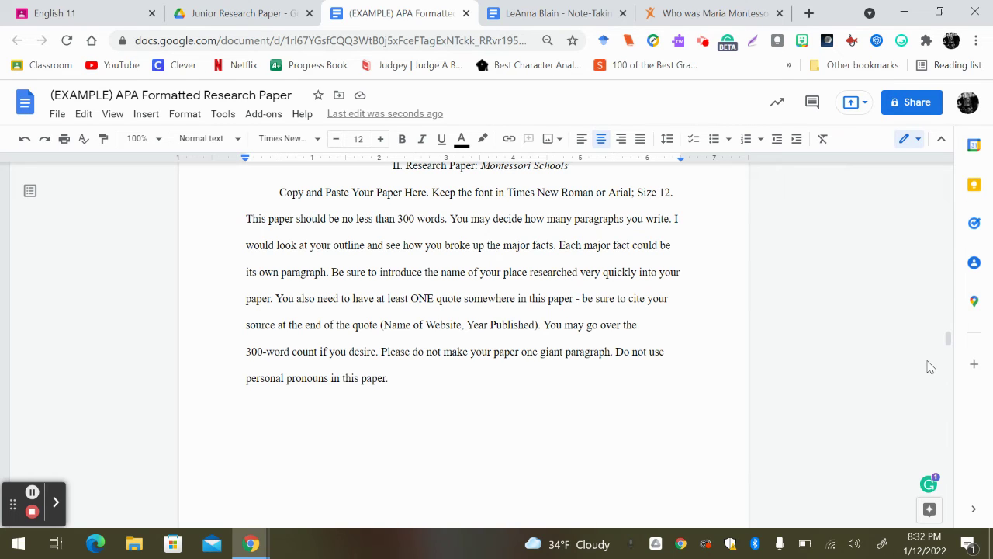
pyautogui.moveTo(940, 343)
pyautogui.moveTo(948, 341)
pyautogui.mouseDown()
pyautogui.moveTo(940, 305)
pyautogui.moveTo(942, 343)
pyautogui.mouseUp()
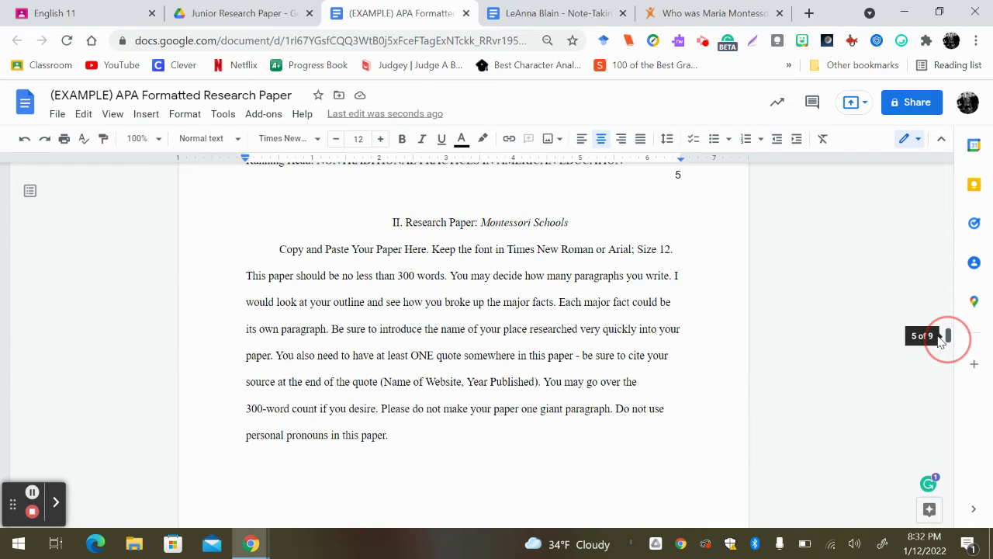